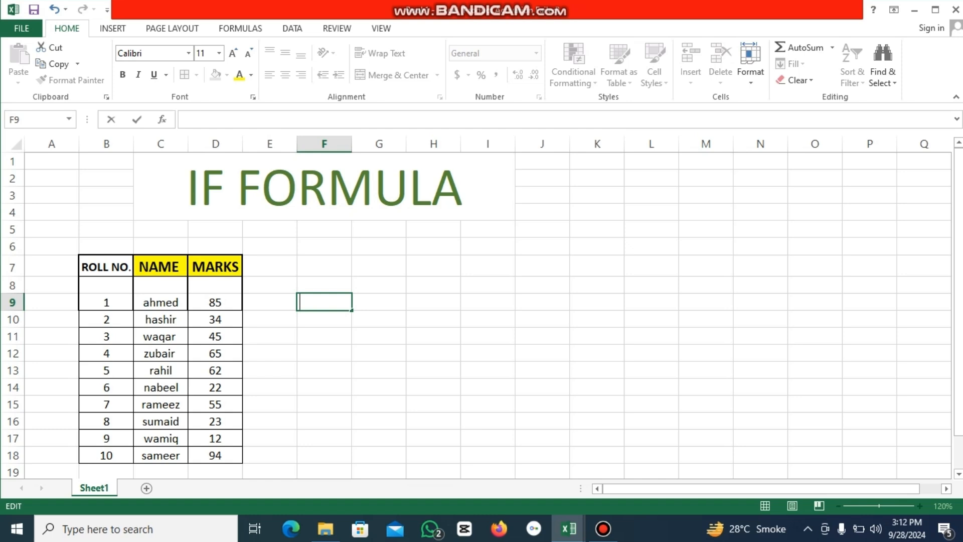
Step: Enter the formula =IF(D9>40,"PASS") in cell F9
{"action": "type", "text": "=IF"}
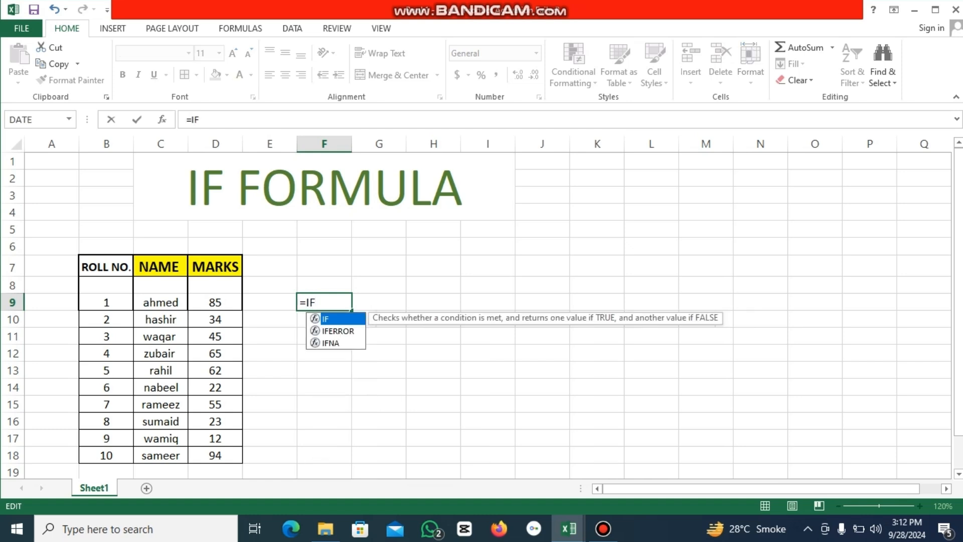
{"action": "type", "text": "("}
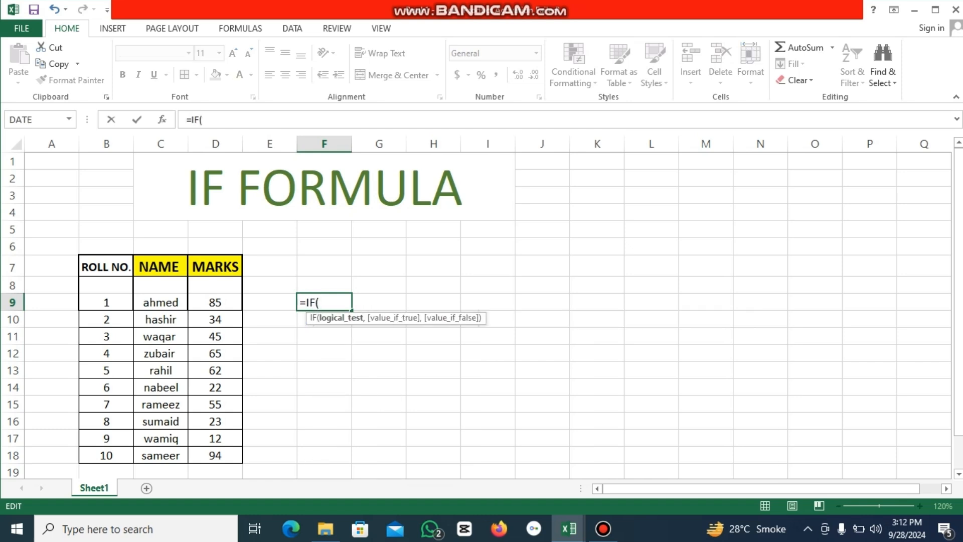
{"action": "left_click", "coordinate": [215, 302]}
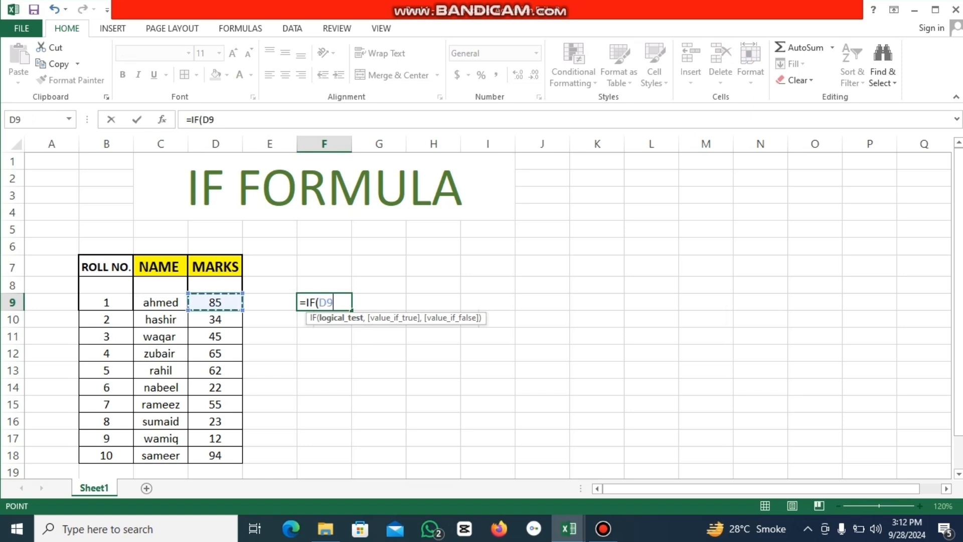
{"action": "type", "text": ">"}
{"action": "type", "text": "40"}
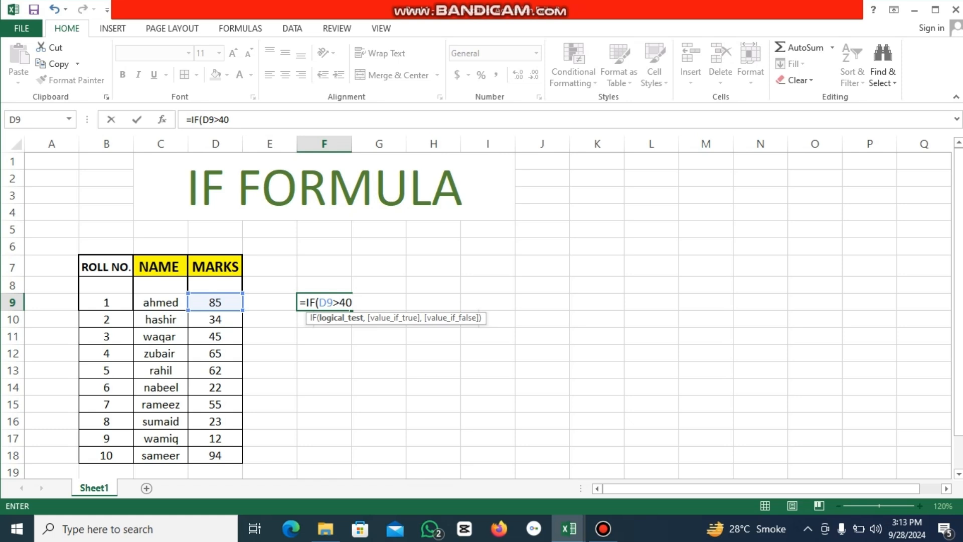
{"action": "type", "text": ","}
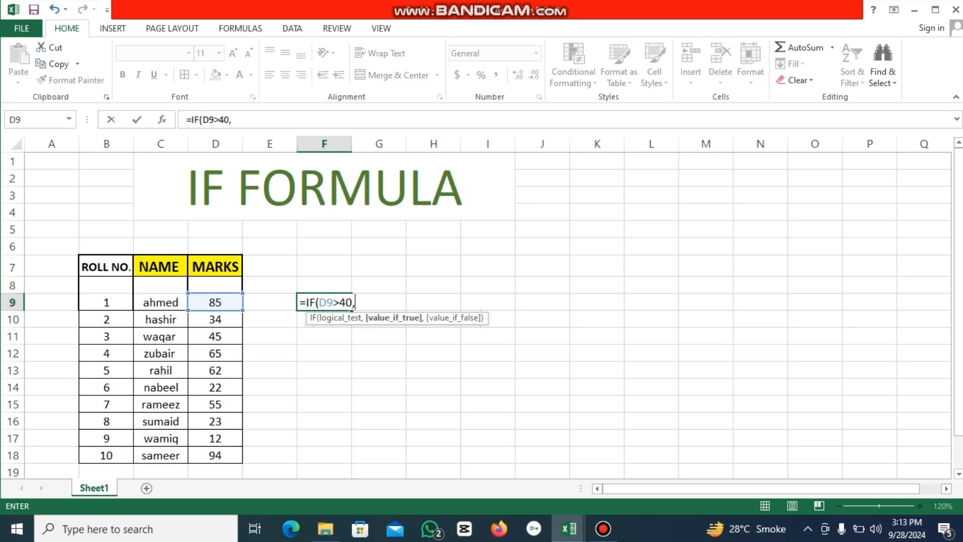
{"action": "type", "text": "\"PASS\")"}
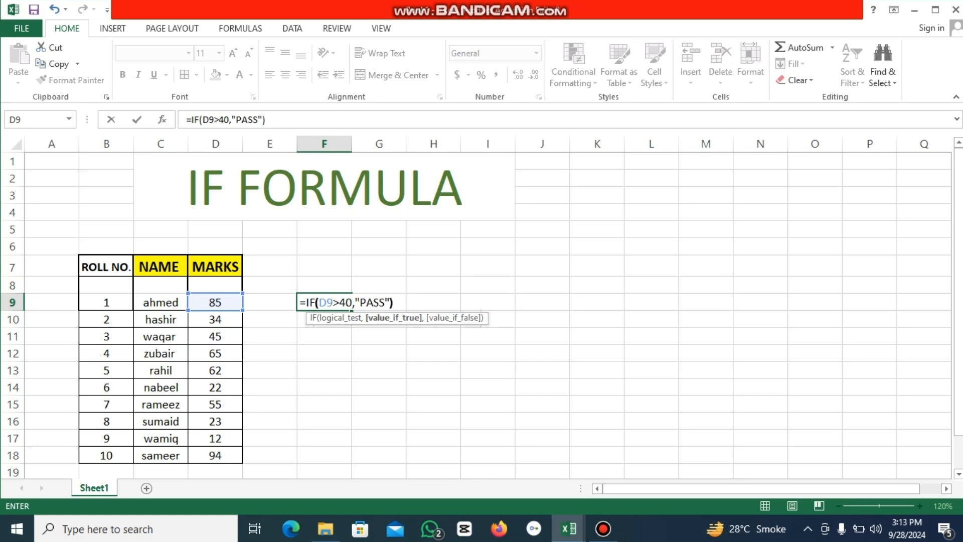
{"action": "key", "text": "Return"}
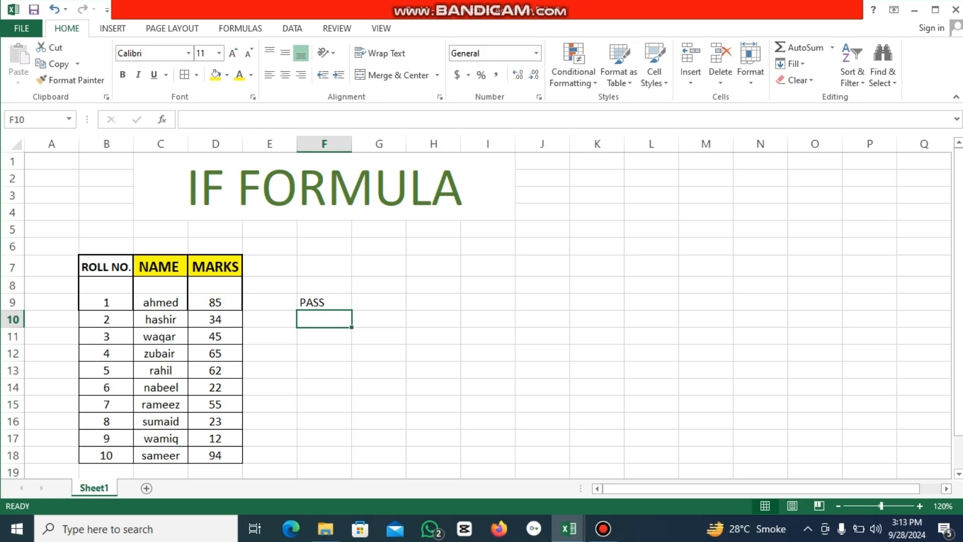
Step: Examine the IF formula in F9 part by part: the function name, the logical test and the value returned if true
{"action": "double_click", "coordinate": [326, 302]}
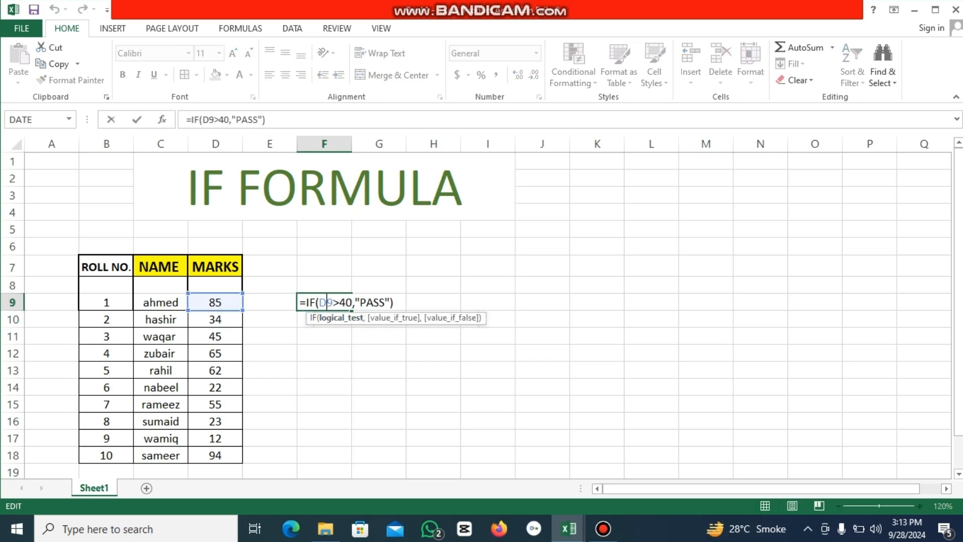
{"action": "double_click", "coordinate": [311, 303]}
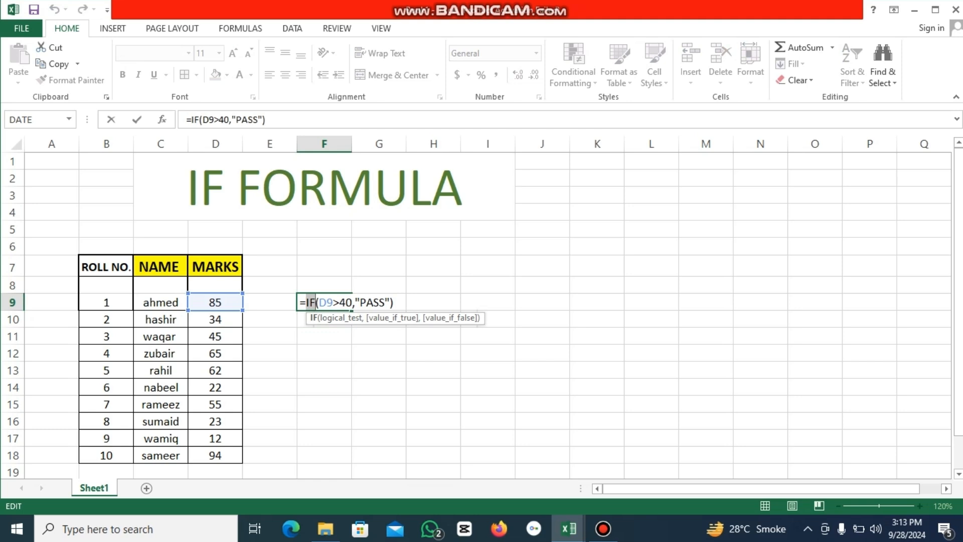
{"action": "double_click", "coordinate": [326, 303]}
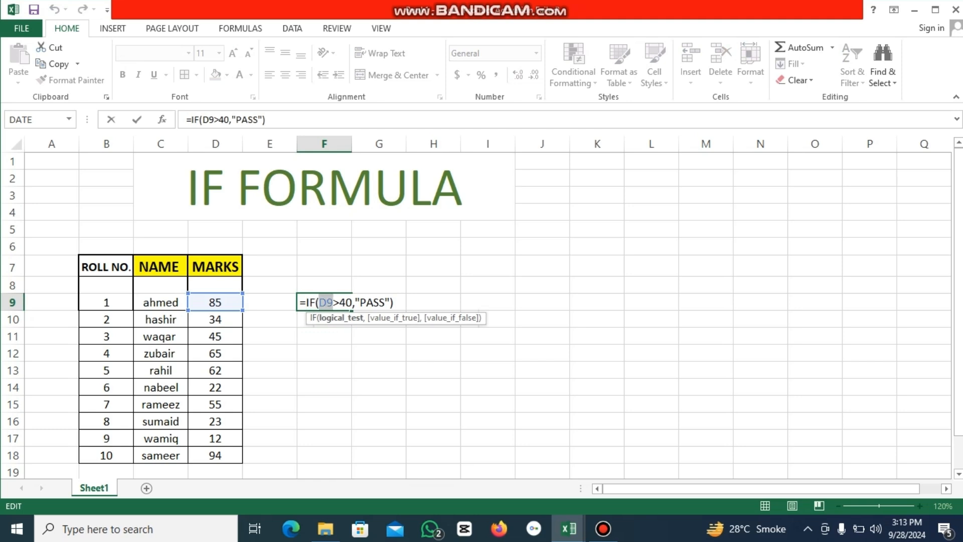
{"action": "left_click", "coordinate": [338, 302]}
{"action": "double_click", "coordinate": [336, 302]}
{"action": "left_click_drag", "start_coordinate": [320, 303], "coordinate": [385, 303]}
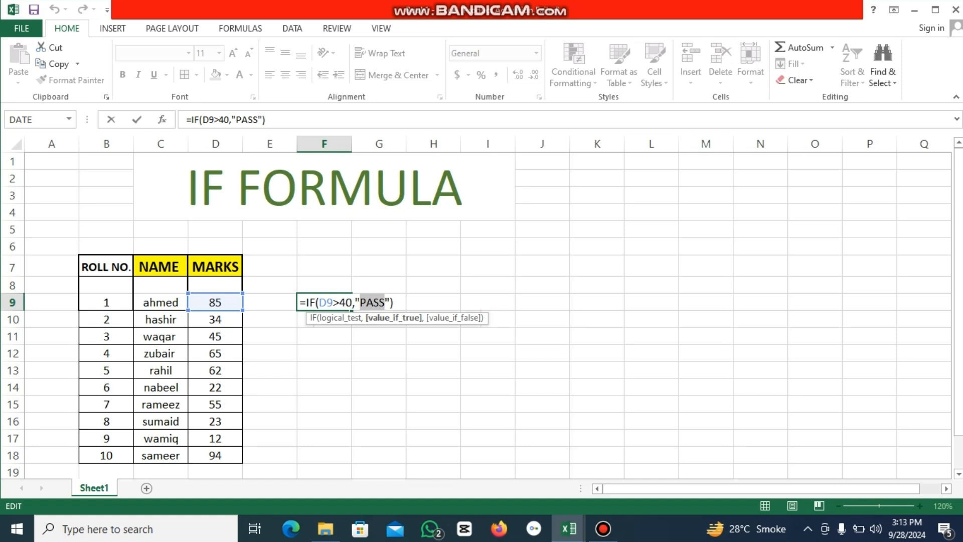
{"action": "left_click_drag", "start_coordinate": [354, 302], "coordinate": [390, 302]}
{"action": "left_click_drag", "start_coordinate": [319, 302], "coordinate": [353, 302]}
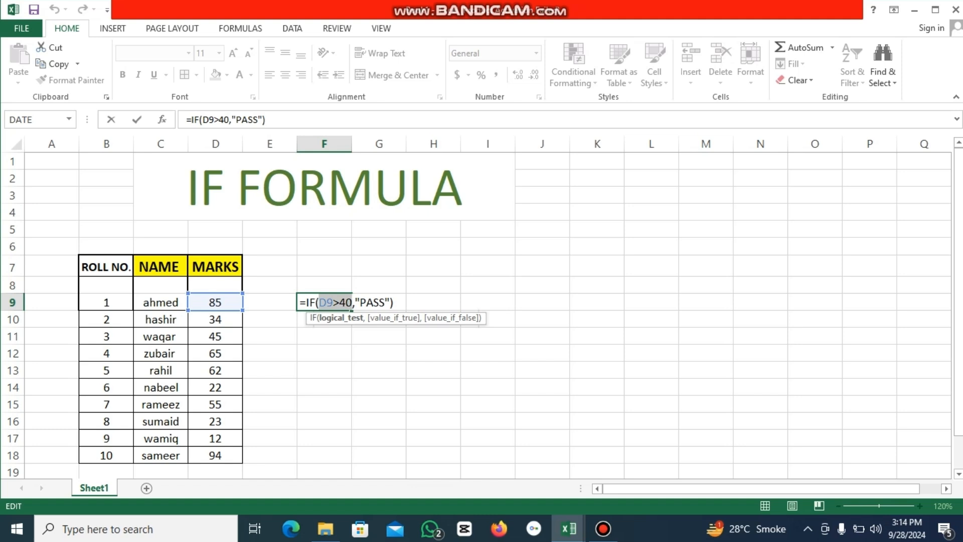
{"action": "key", "text": "Right"}
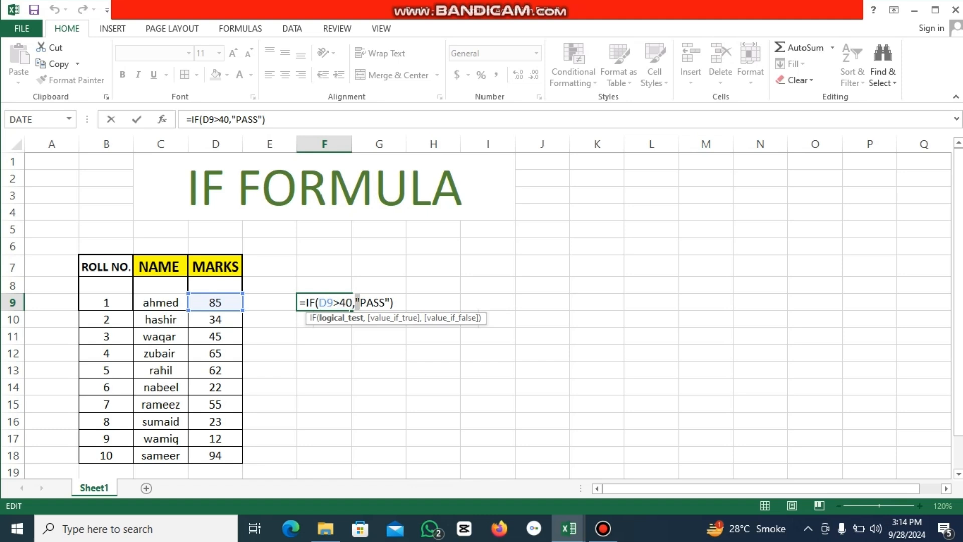
{"action": "key", "text": "shift+Right"}
{"action": "key", "text": "shift+Right"}
{"action": "key", "text": "shift+Right"}
{"action": "key", "text": "shift+Right"}
{"action": "key", "text": "shift+Right"}
{"action": "key", "text": "shift+Right"}
Step: Change the logical test in F9's IF formula to D9<40, review its cell reference, limit and "PASS" result, and commit the formula
{"action": "key", "text": "BackSpace"}
{"action": "type", "text": "<"}
{"action": "key", "text": "shift+Right"}
{"action": "key", "text": "shift+Right"}
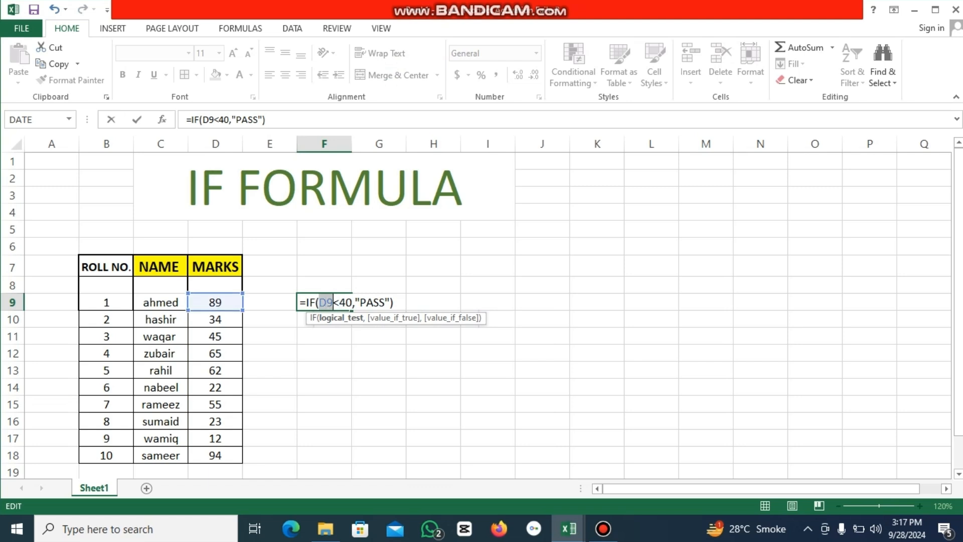
{"action": "key", "text": "Right"}
{"action": "key", "text": "Right"}
{"action": "key", "text": "shift+Right"}
{"action": "key", "text": "shift+Right"}
{"action": "key", "text": "shift+Right"}
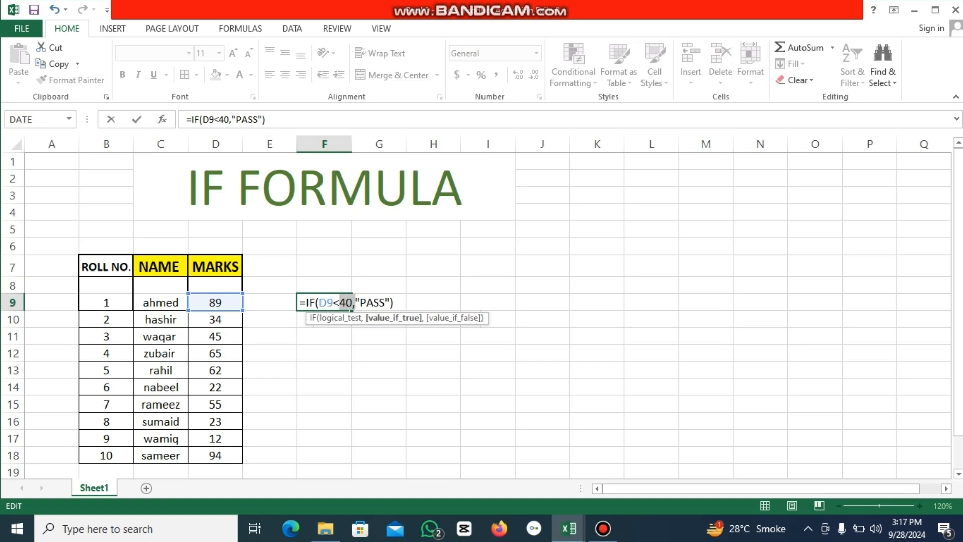
{"action": "key", "text": "Right"}
{"action": "key", "text": "Right"}
{"action": "key", "text": "shift+Right"}
{"action": "key", "text": "shift+Right"}
{"action": "key", "text": "shift+Right"}
{"action": "key", "text": "shift+Right"}
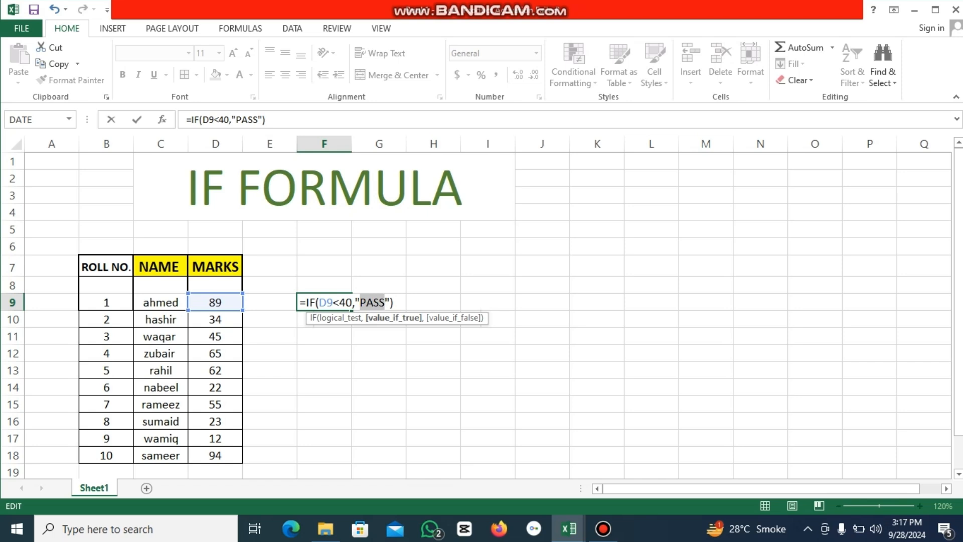
{"action": "left_click_drag", "start_coordinate": [319, 302], "coordinate": [333, 302]}
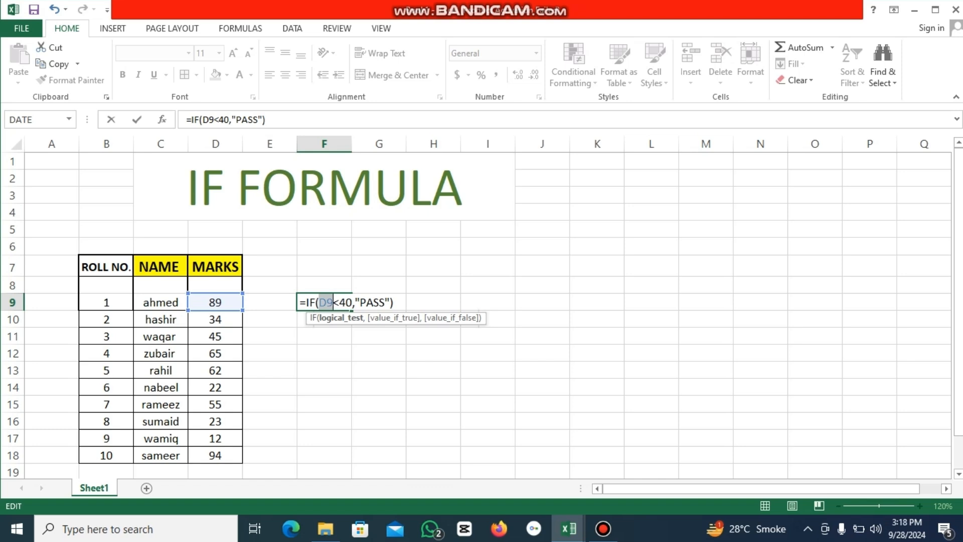
{"action": "left_click_drag", "start_coordinate": [319, 302], "coordinate": [354, 302]}
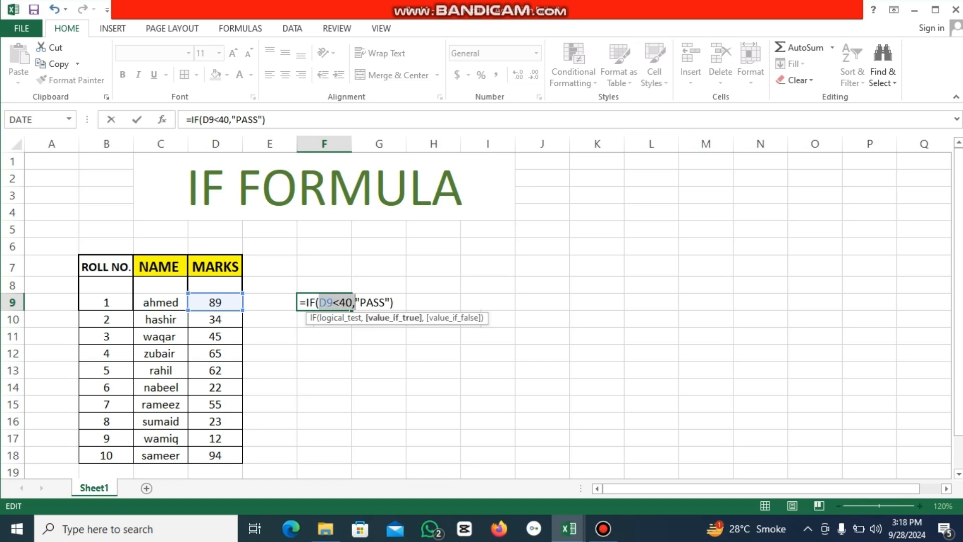
{"action": "key", "text": "Return"}
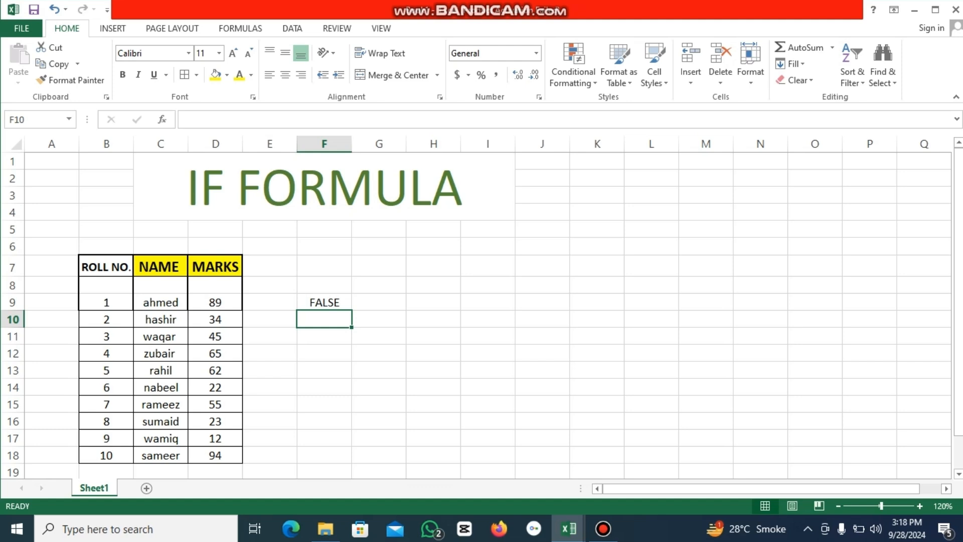
Step: Change the logical test of the IF formula in F9 to D9>=89
{"action": "double_click", "coordinate": [327, 302]}
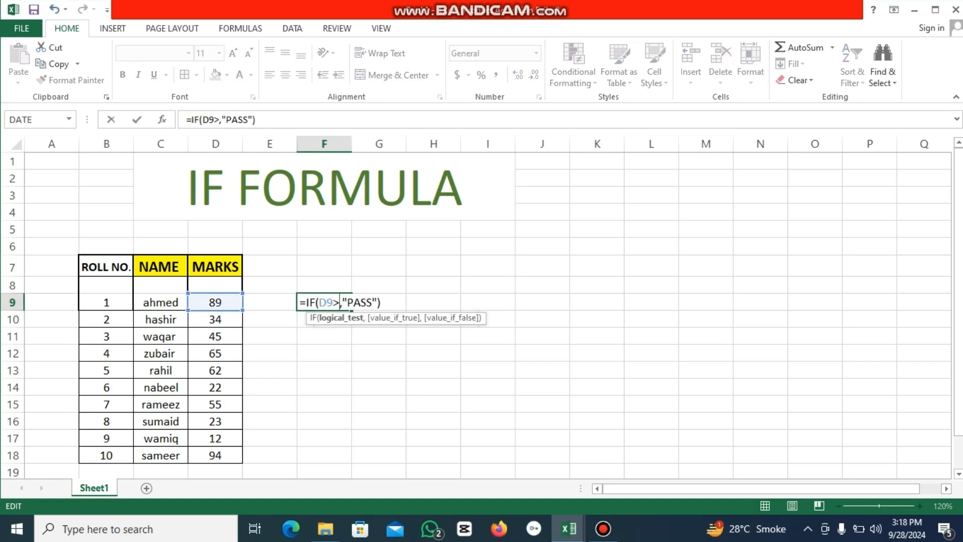
{"action": "type", "text": "=89"}
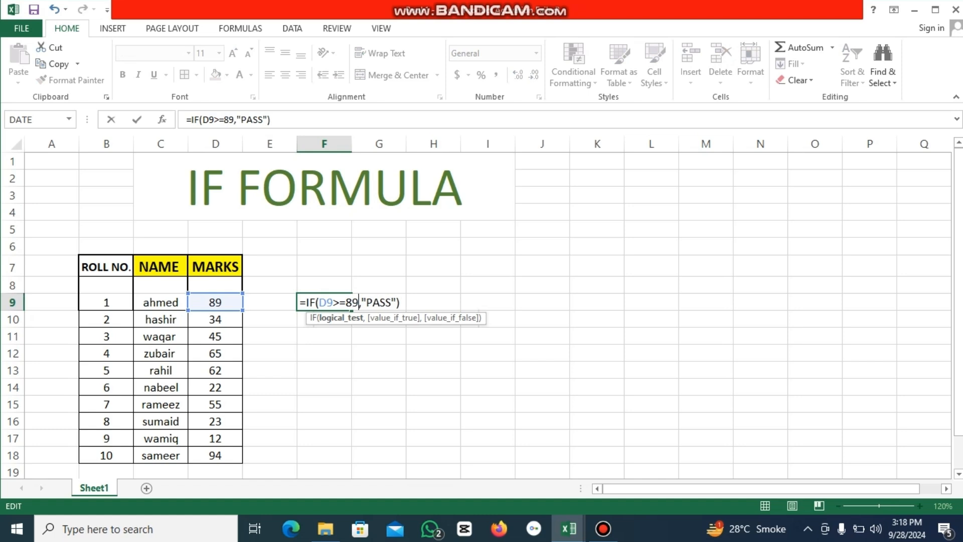
{"action": "key", "text": "Return"}
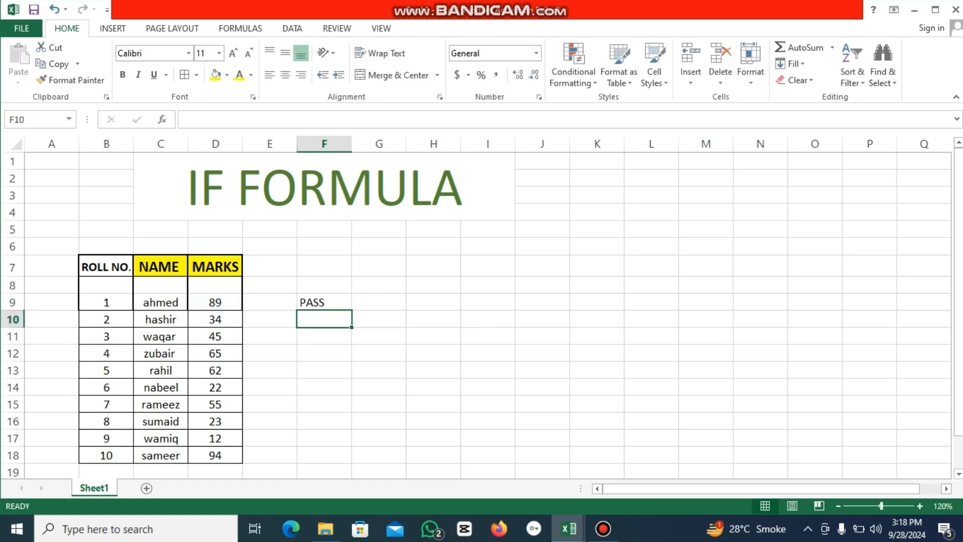
Step: Review the arguments of F9's IF formula and remove the equals sign from the comparison, making the logical test D9>89
{"action": "double_click", "coordinate": [334, 302]}
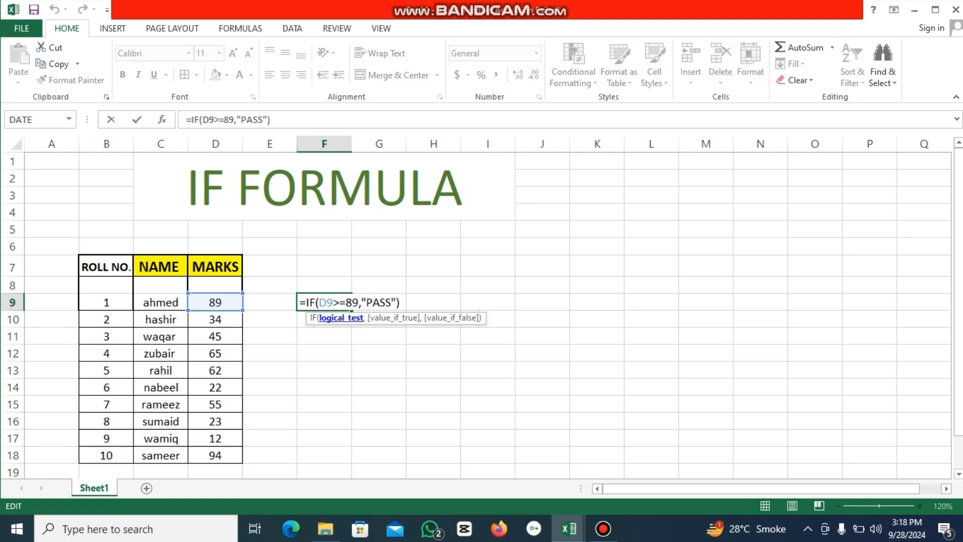
{"action": "left_click_drag", "start_coordinate": [319, 303], "coordinate": [392, 302]}
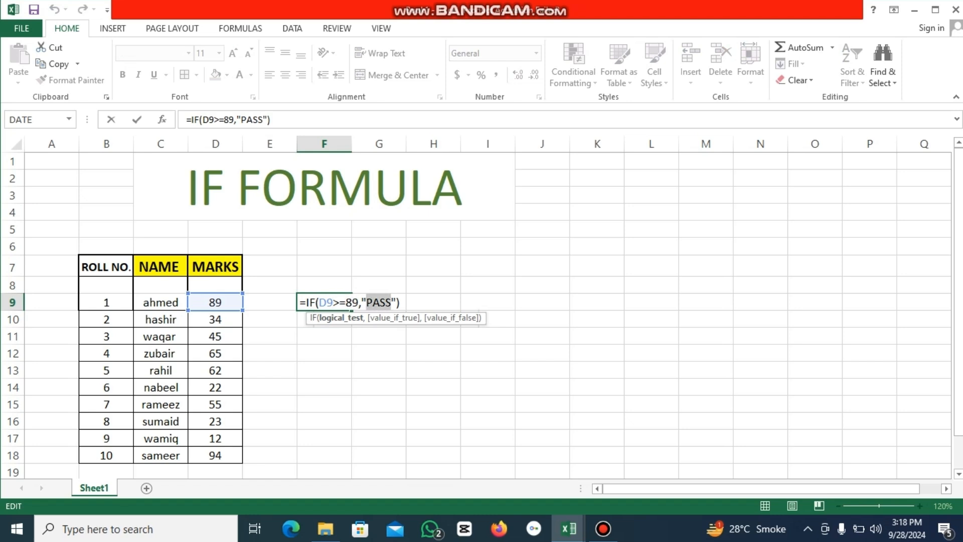
{"action": "left_click_drag", "start_coordinate": [319, 302], "coordinate": [396, 303]}
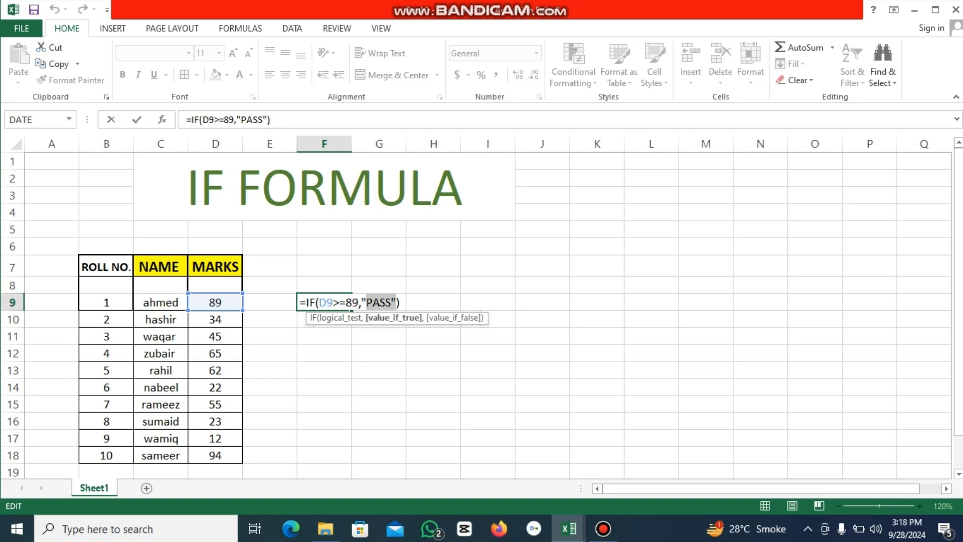
{"action": "left_click", "coordinate": [340, 302]}
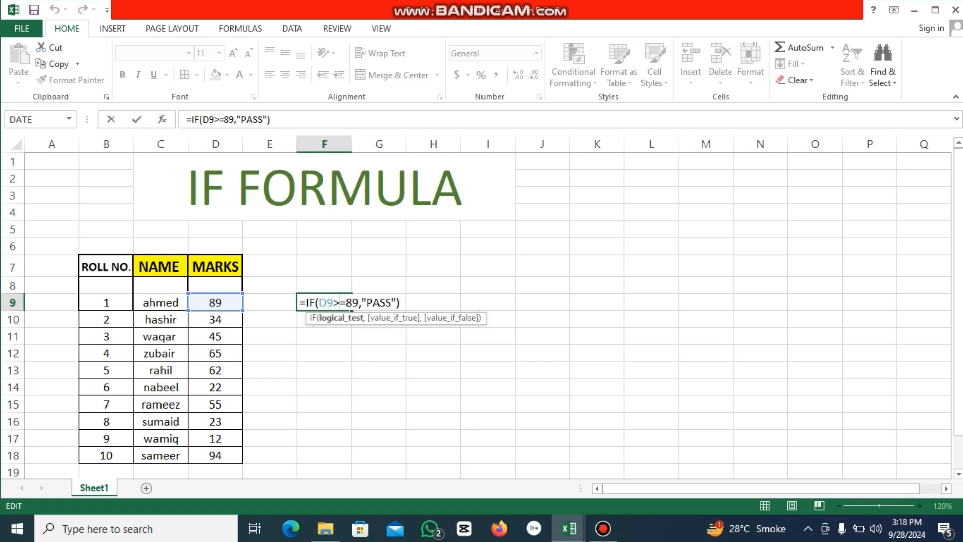
{"action": "key", "text": "Delete"}
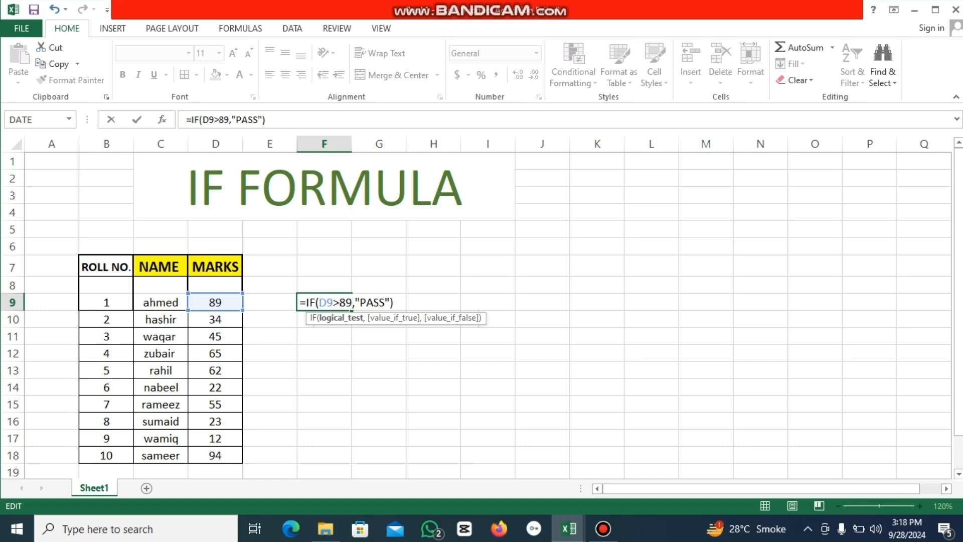
{"action": "key", "text": "shift+Right"}
{"action": "key", "text": "Return"}
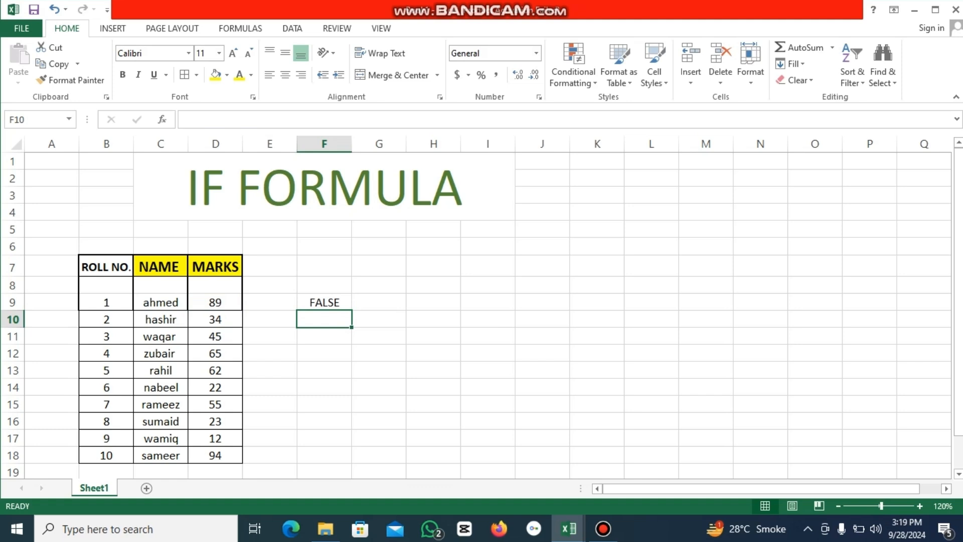
Step: Change the logical test of F9's IF formula to an exact match, D9=89, and commit it
{"action": "double_click", "coordinate": [340, 302]}
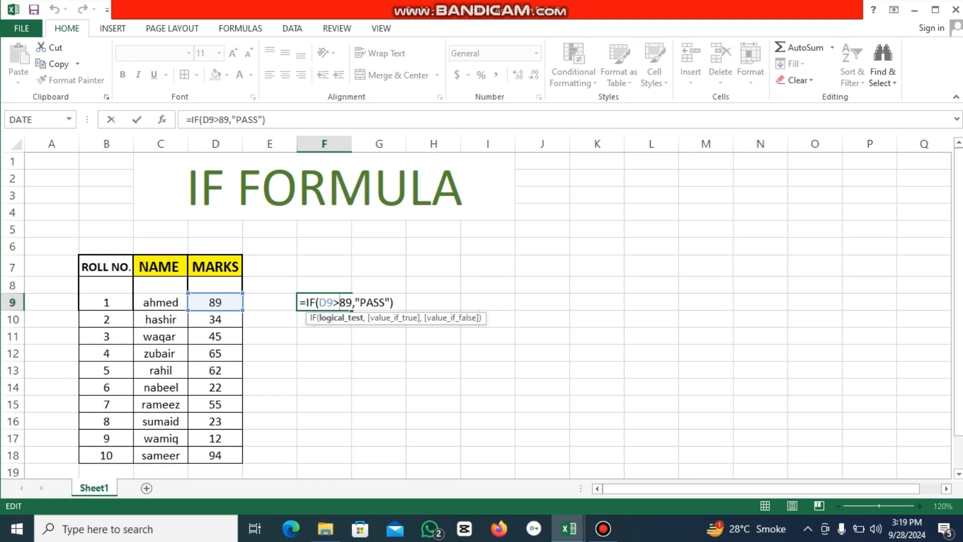
{"action": "type", "text": "="}
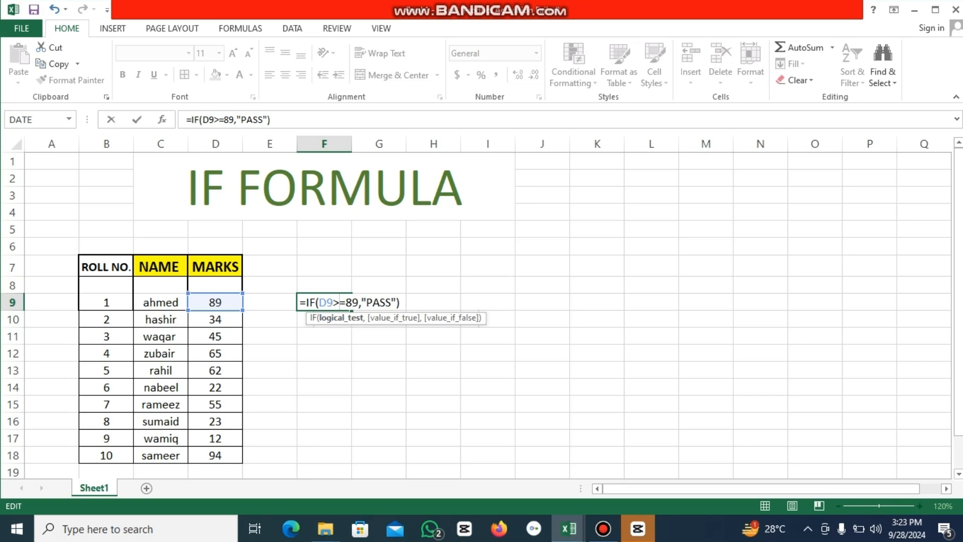
{"action": "key", "text": "BackSpace"}
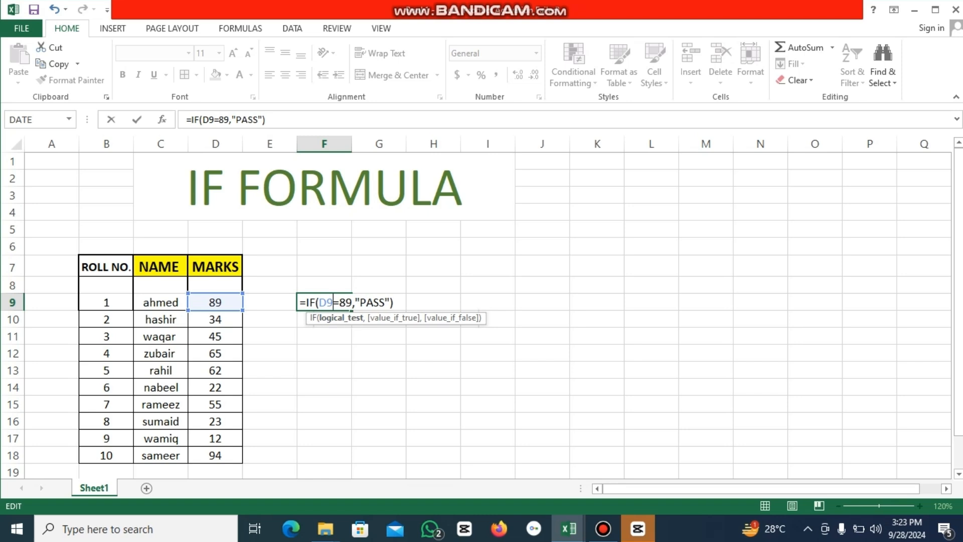
{"action": "key", "text": "shift+Right"}
{"action": "key", "text": "shift+Right"}
{"action": "key", "text": "Right"}
{"action": "key", "text": "Right"}
{"action": "key", "text": "shift+Right"}
{"action": "key", "text": "shift+Right"}
{"action": "key", "text": "Return"}
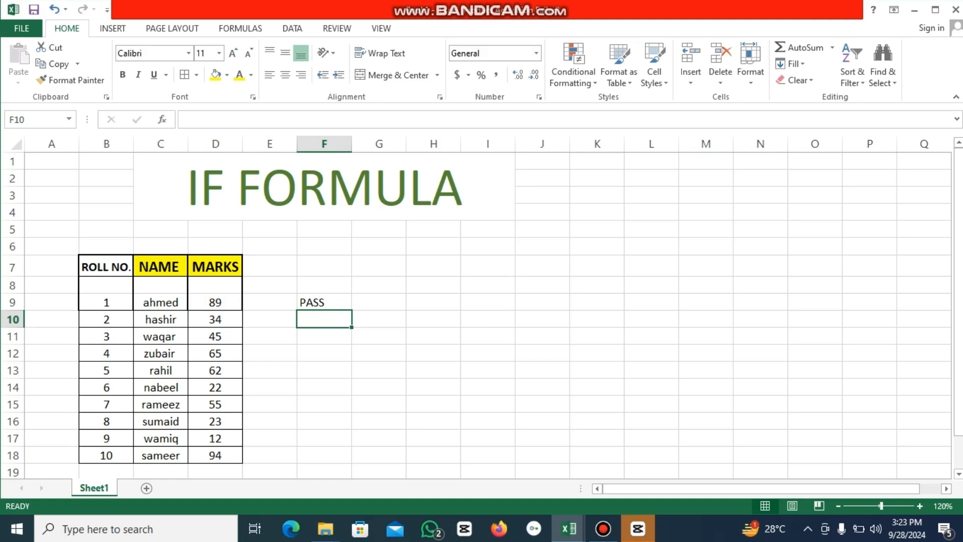
Step: Set the marks for roll number 1 in cell D9 to 90
{"action": "left_click", "coordinate": [215, 302]}
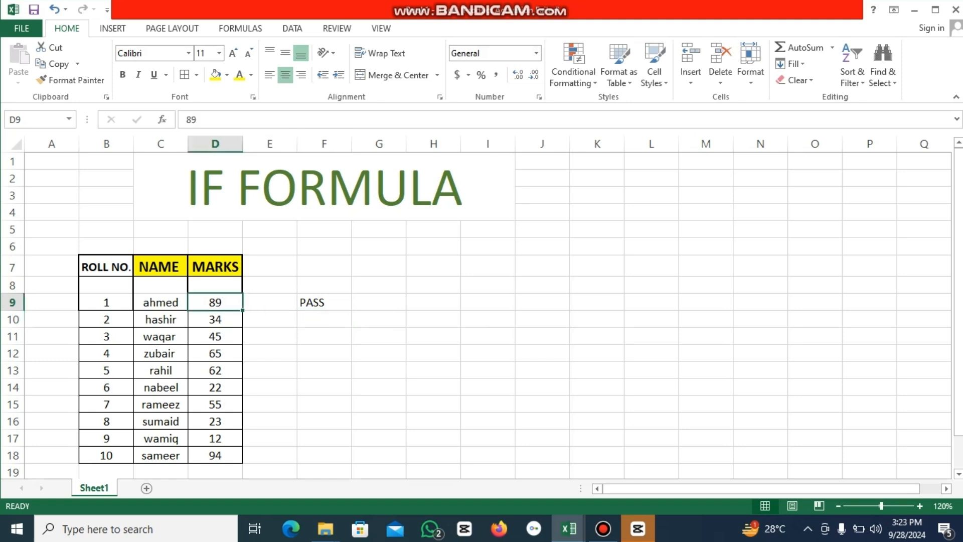
{"action": "type", "text": "90"}
{"action": "key", "text": "Return"}
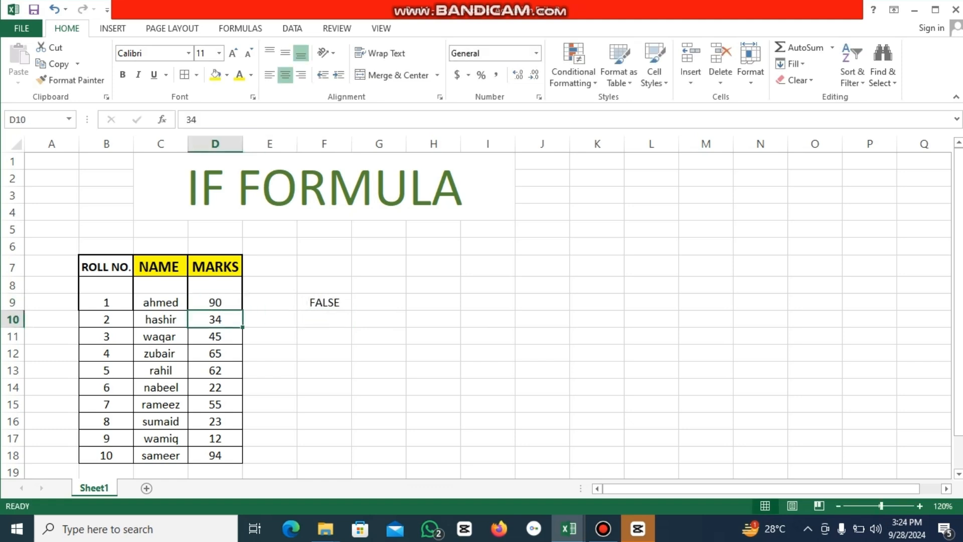
{"action": "left_click", "coordinate": [215, 303]}
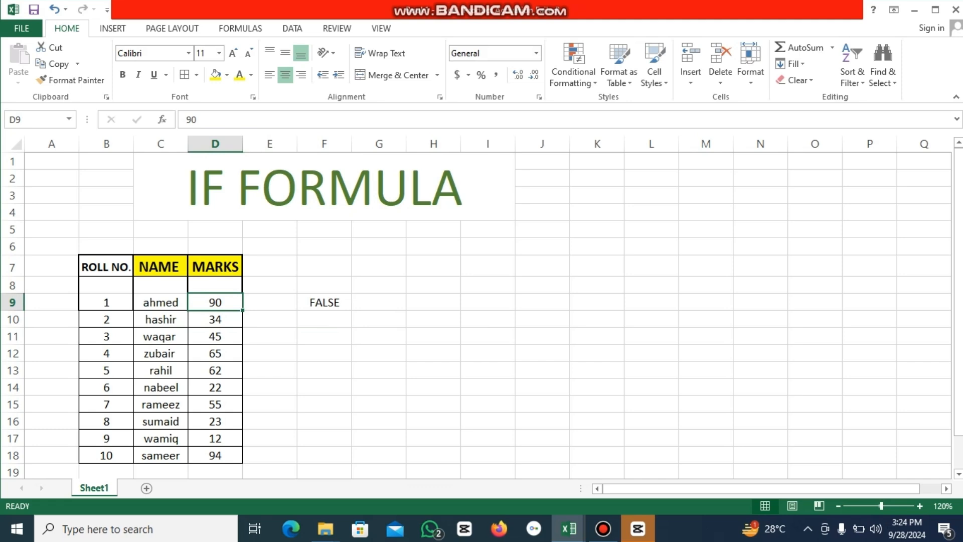
Step: Set the marks for roll number 1 in cell D9 to 88
{"action": "type", "text": "88"}
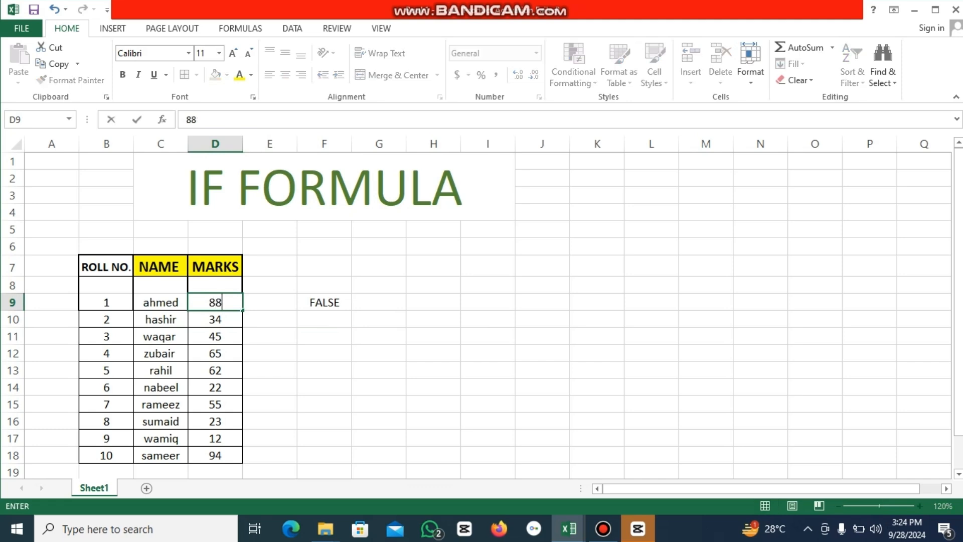
{"action": "key", "text": "Return"}
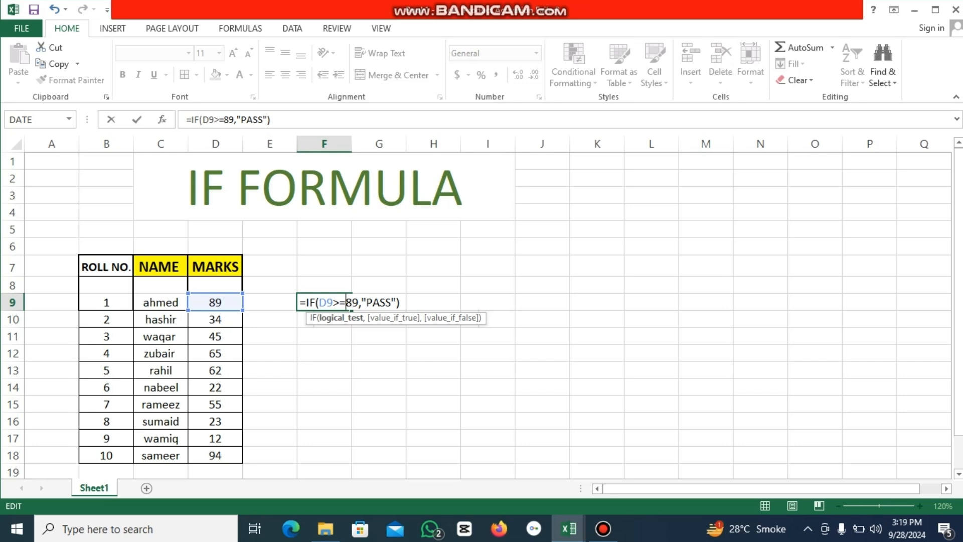
Step: Change the logical test of F9's IF formula to D9>=40 and fill the formula down to F18
{"action": "key", "text": "Delete"}
{"action": "key", "text": "Delete"}
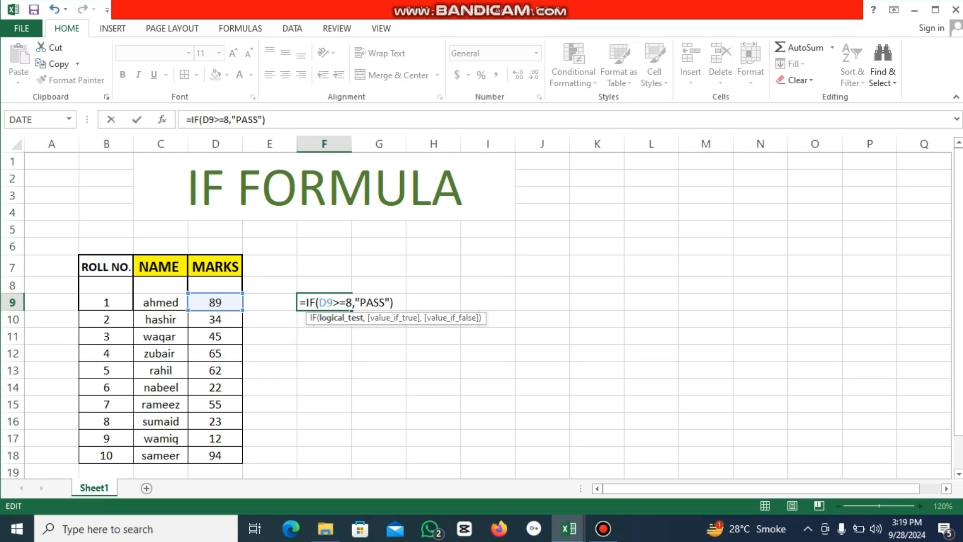
{"action": "type", "text": "40"}
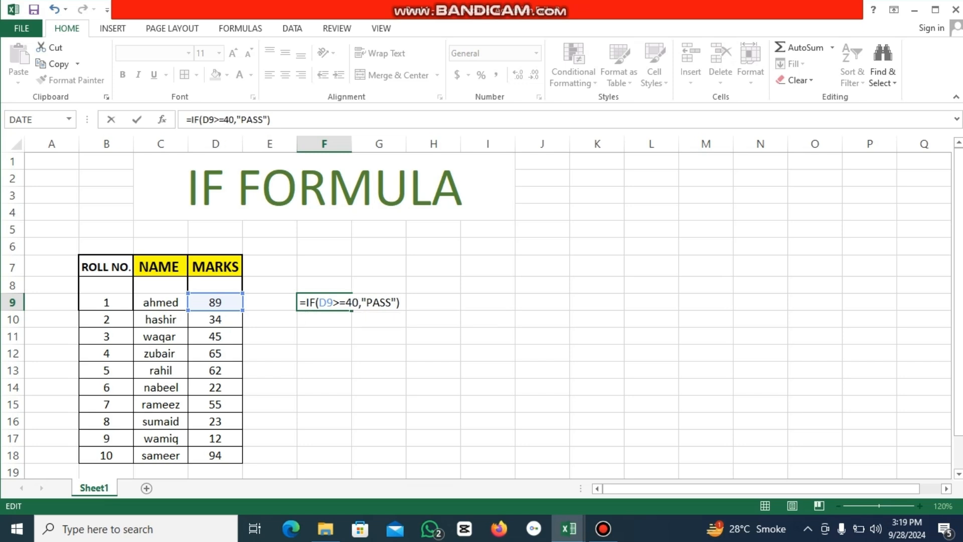
{"action": "key", "text": "Return"}
{"action": "left_click", "coordinate": [324, 302]}
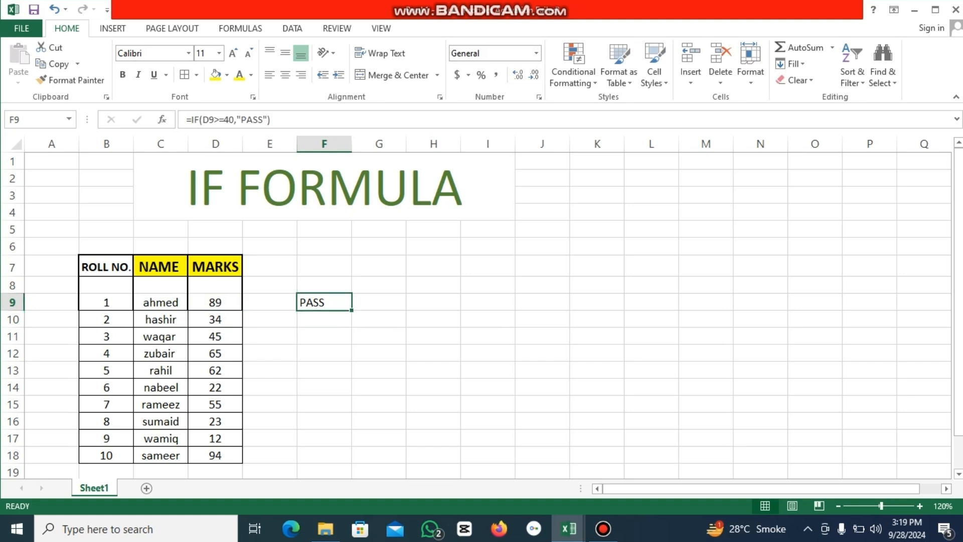
{"action": "left_click_drag", "start_coordinate": [352, 310], "coordinate": [351, 463]}
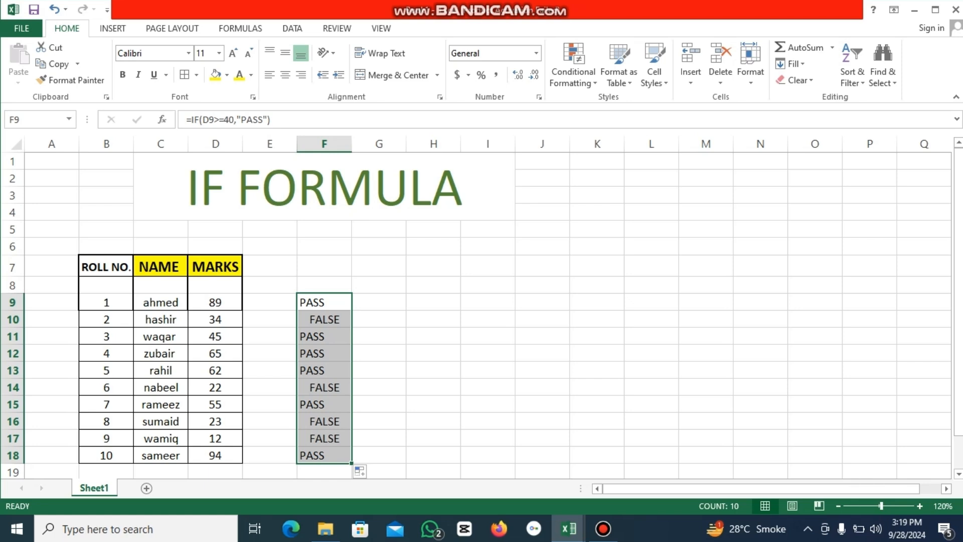
Step: Add "FAIL" as the value_if_false argument of F9's IF formula and fill the updated formula down to F18
{"action": "double_click", "coordinate": [326, 302]}
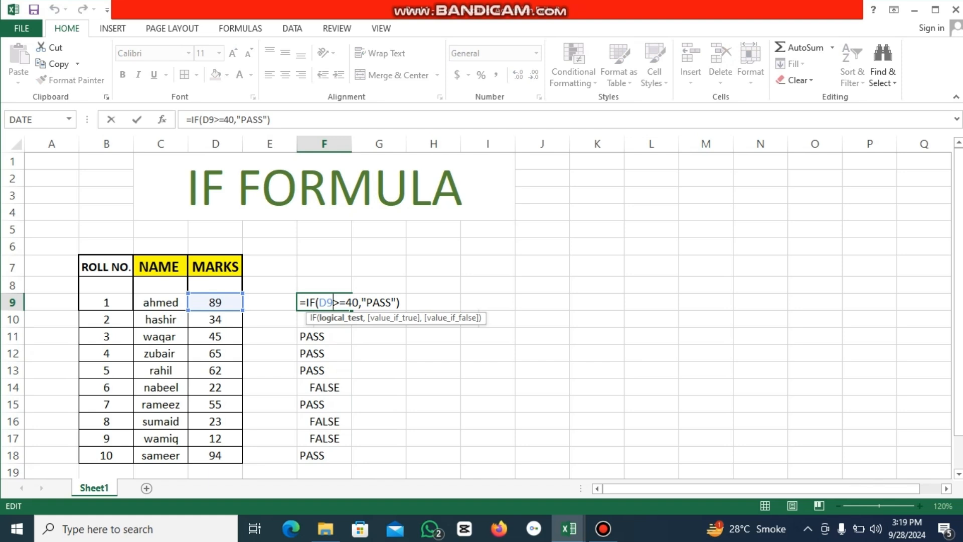
{"action": "left_click", "coordinate": [396, 303]}
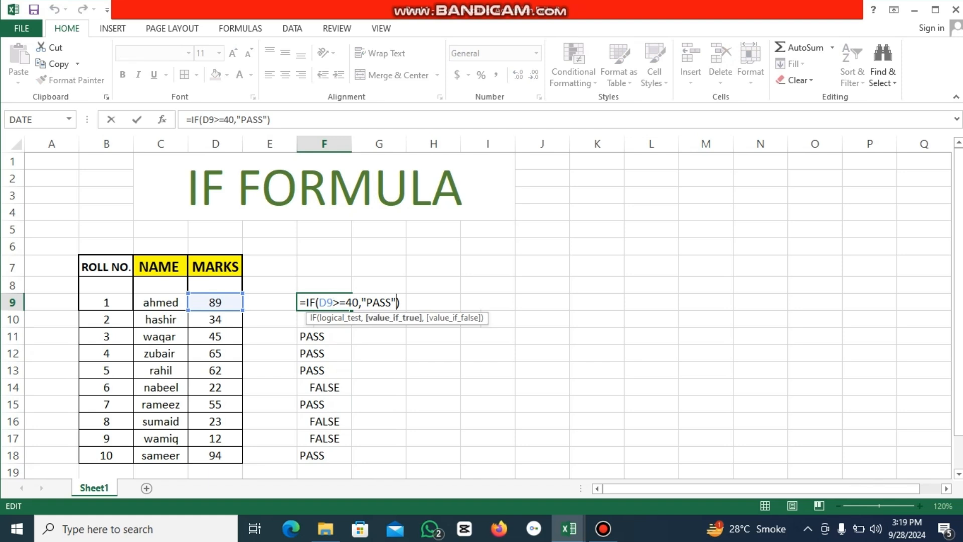
{"action": "type", "text": ","}
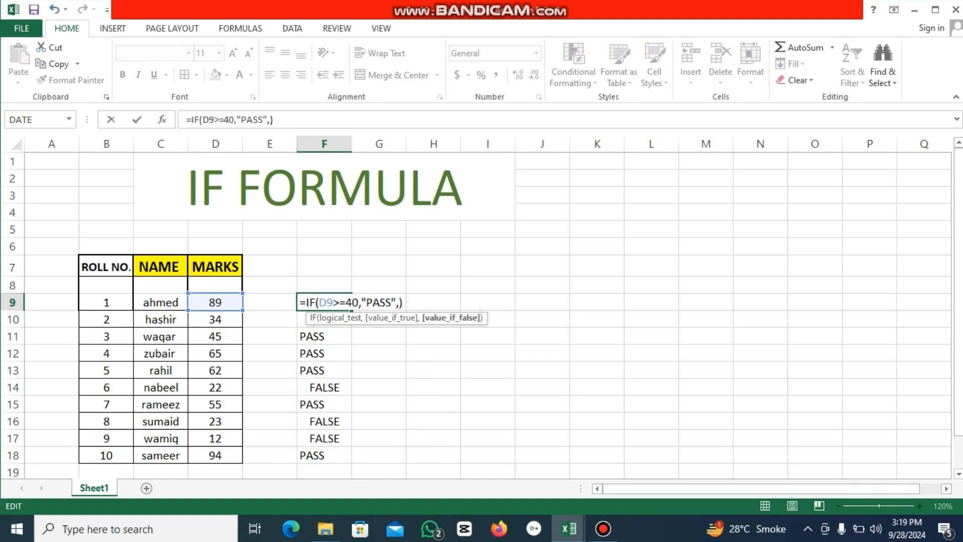
{"action": "type", "text": "\""}
{"action": "type", "text": "FAIL\""}
{"action": "key", "text": "Return"}
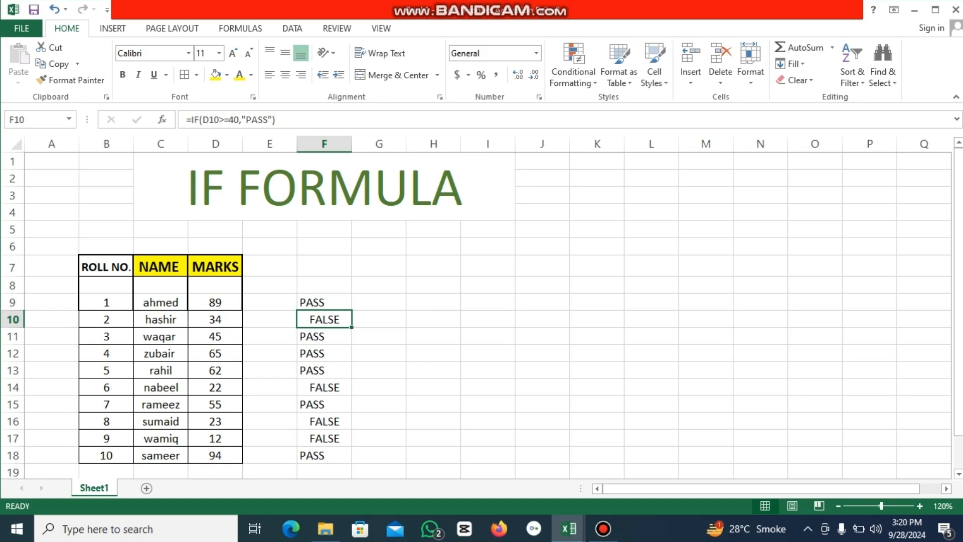
{"action": "left_click", "coordinate": [324, 302]}
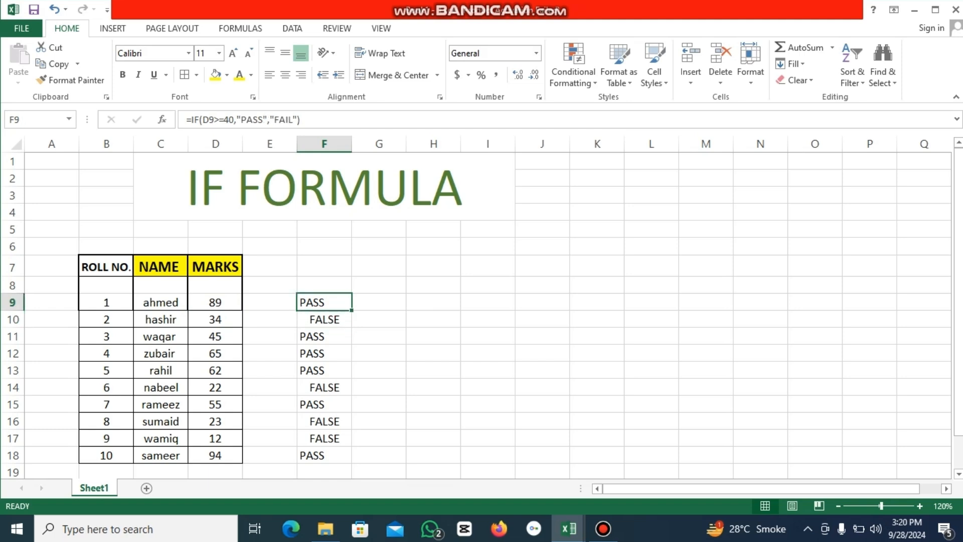
{"action": "left_click_drag", "start_coordinate": [352, 310], "coordinate": [351, 461]}
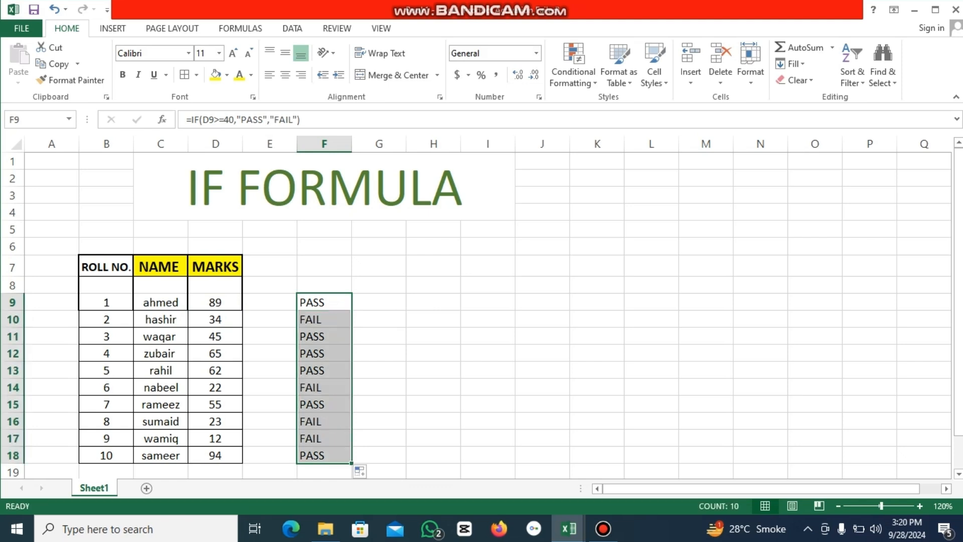
Step: Examine the cell reference, logical test and PASS and FAIL arguments of the IF formula in F10, leaving the formula as it is
{"action": "double_click", "coordinate": [310, 319]}
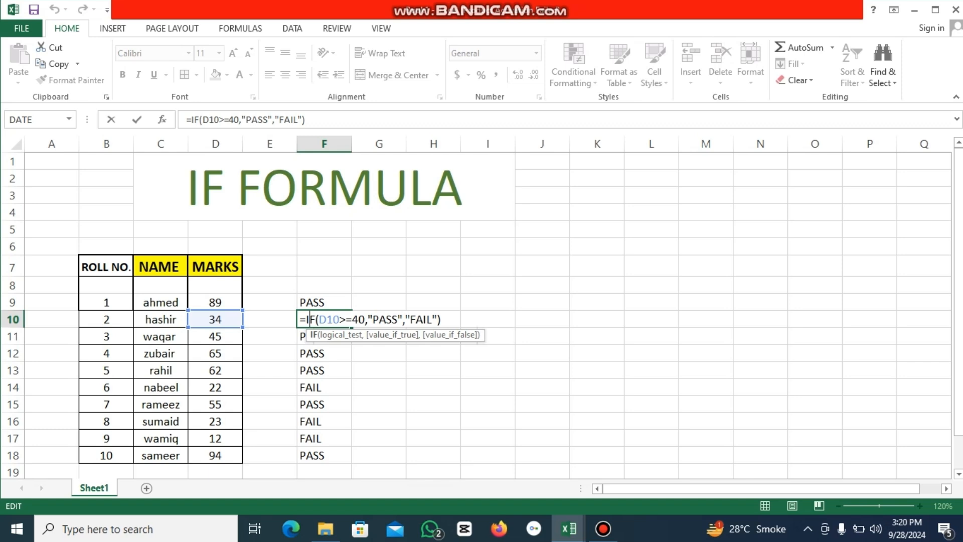
{"action": "double_click", "coordinate": [328, 320]}
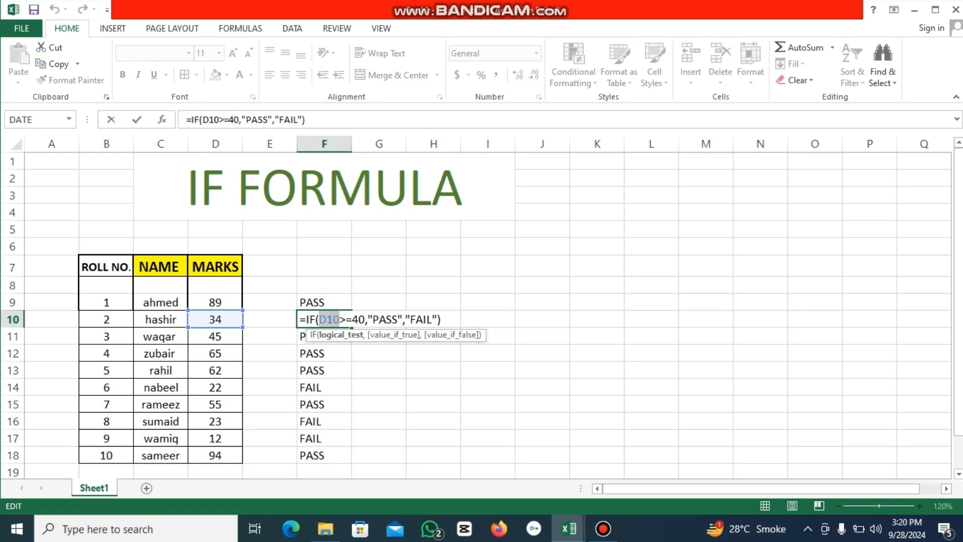
{"action": "left_click_drag", "start_coordinate": [366, 319], "coordinate": [438, 320]}
{"action": "left_click_drag", "start_coordinate": [318, 319], "coordinate": [398, 319]}
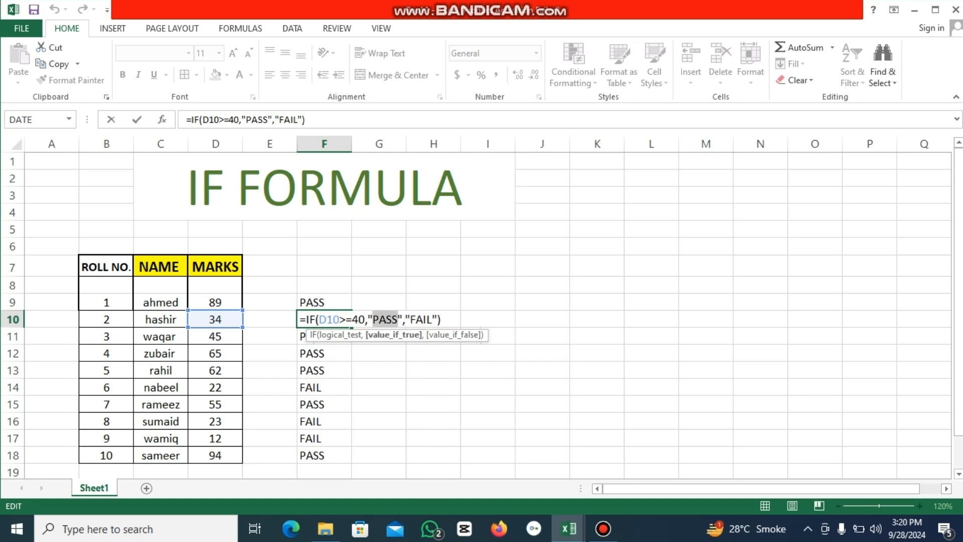
{"action": "left_click", "coordinate": [315, 320]}
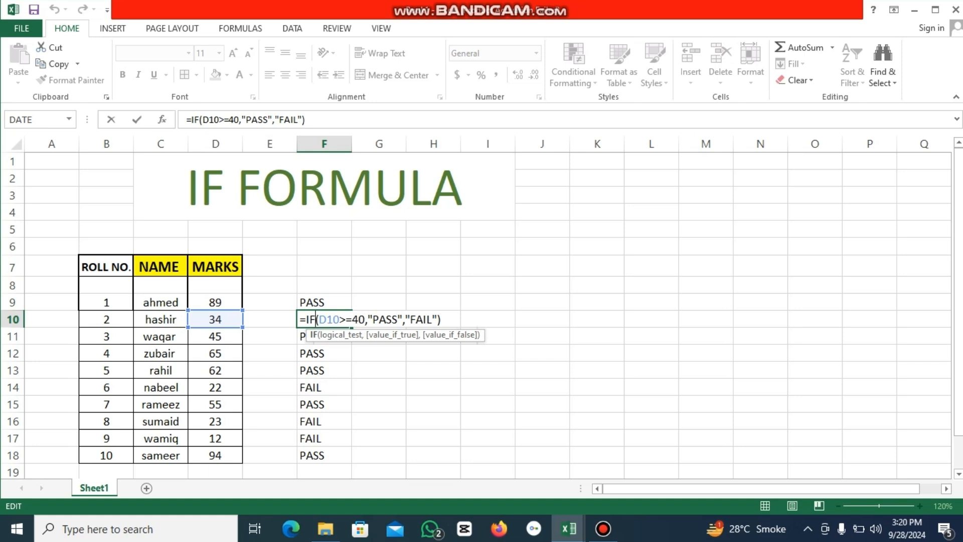
{"action": "left_click_drag", "start_coordinate": [405, 320], "coordinate": [438, 319]}
{"action": "key", "text": "Return"}
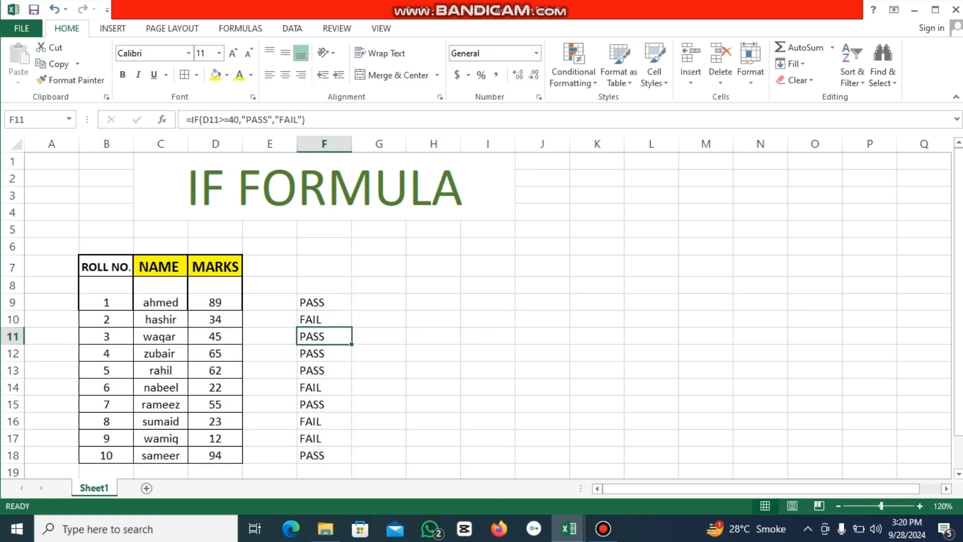